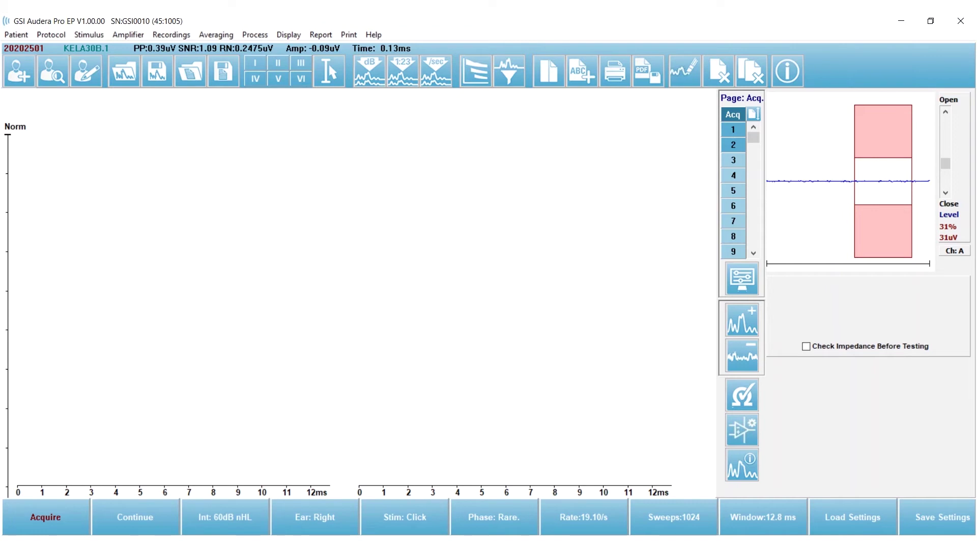
Step: Switch the protocol modality to Auditory ABR and accept its standard settings, giving a 21.10/s rate
{"action": "left_click", "coordinate": [54, 35]}
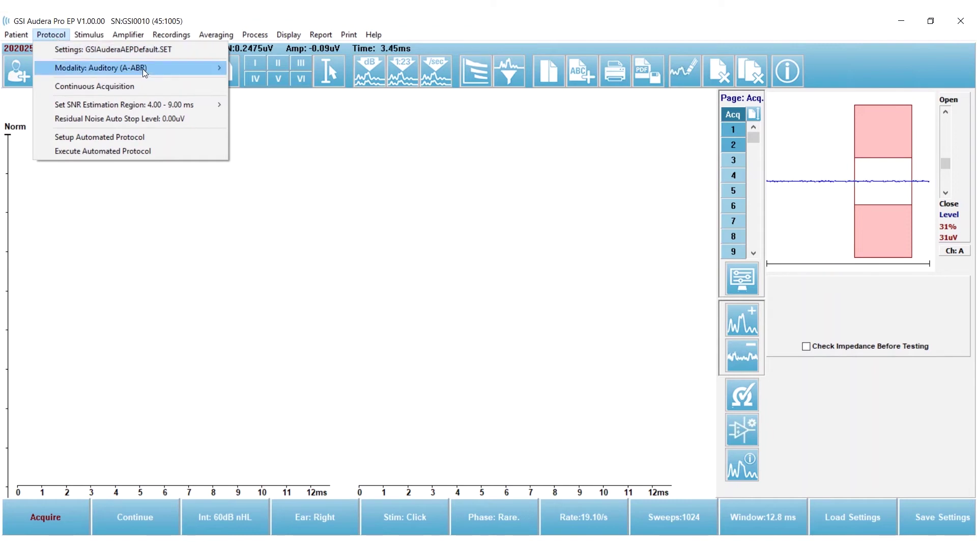
{"action": "mouse_move", "coordinate": [184, 68]}
{"action": "mouse_move", "coordinate": [389, 68]}
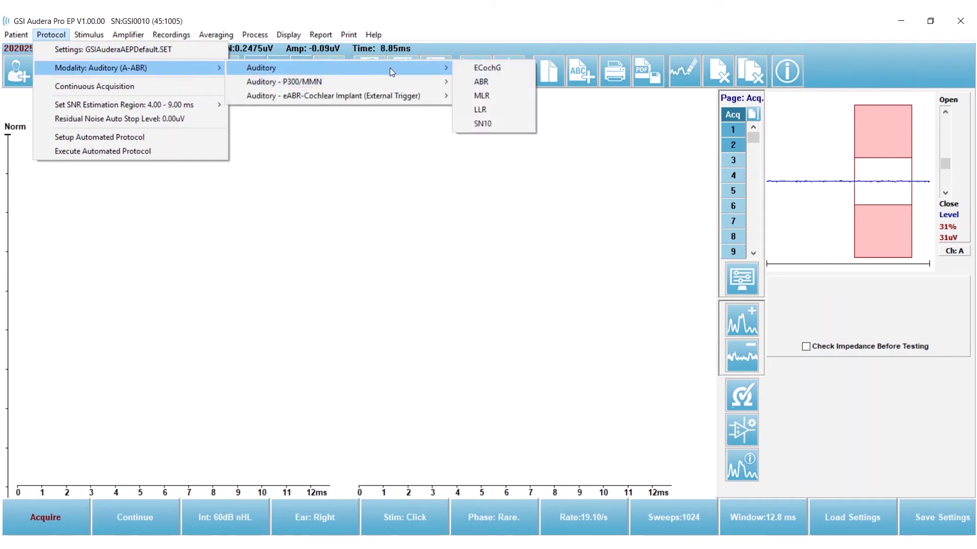
{"action": "left_click", "coordinate": [479, 82]}
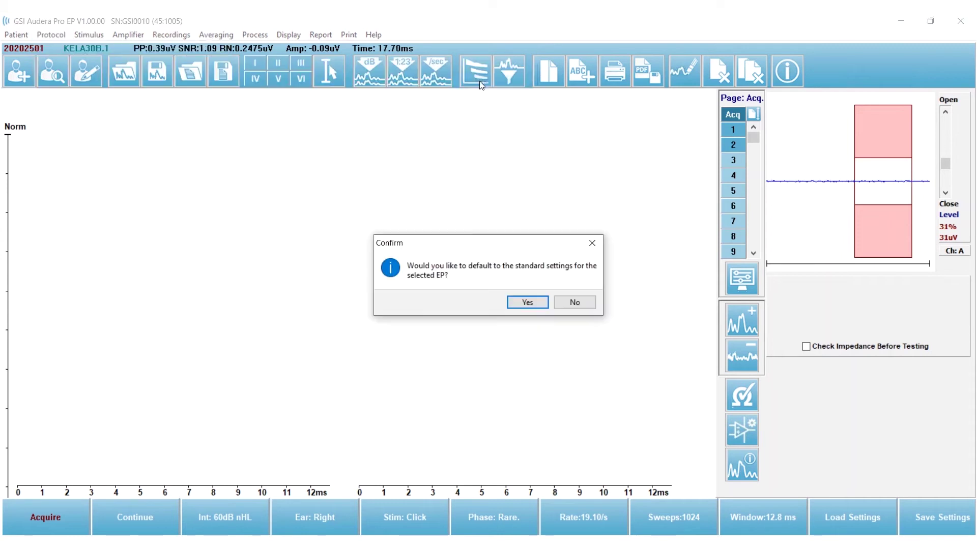
{"action": "left_click", "coordinate": [530, 302]}
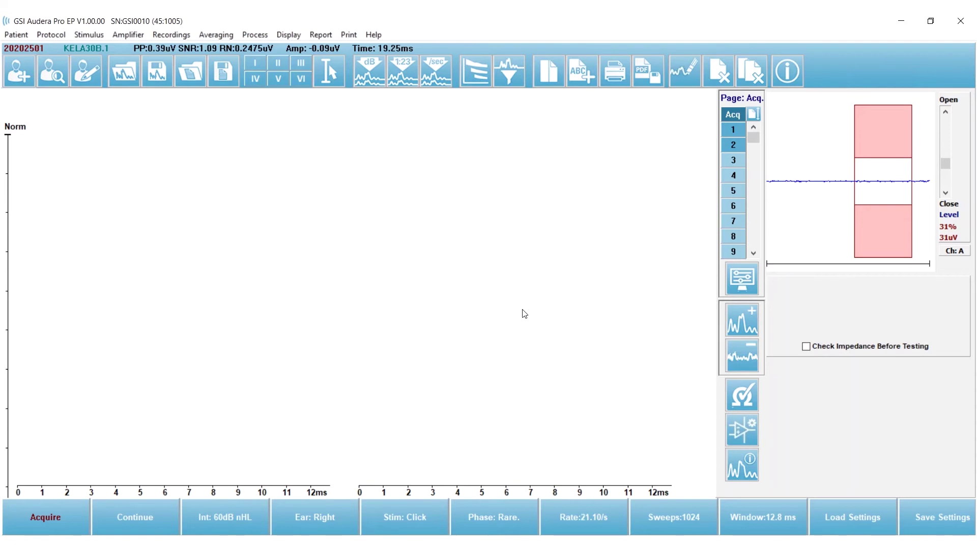
Step: Set the low-pass filter to 3000.0 Hz on channels A and B and confirm the amplifier settings
{"action": "left_click", "coordinate": [742, 435]}
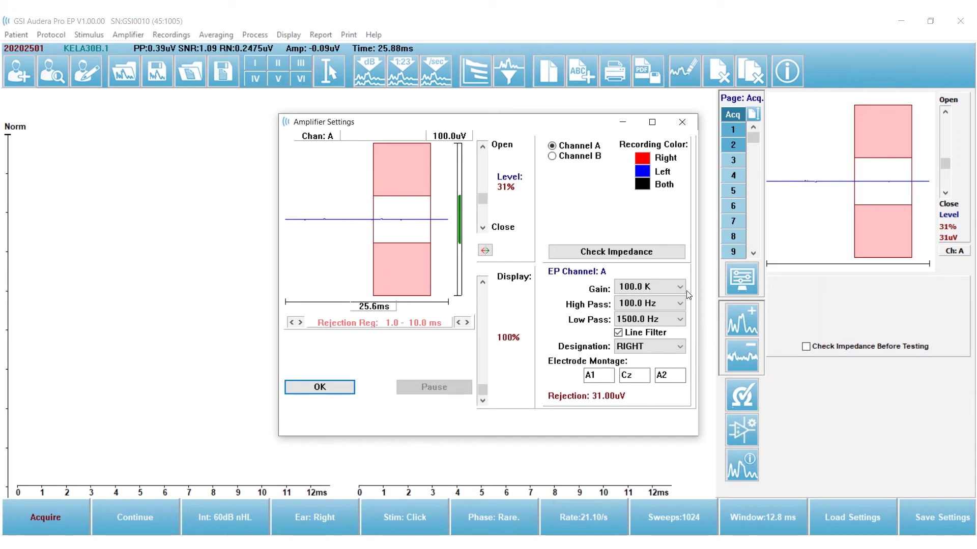
{"action": "left_click", "coordinate": [680, 319]}
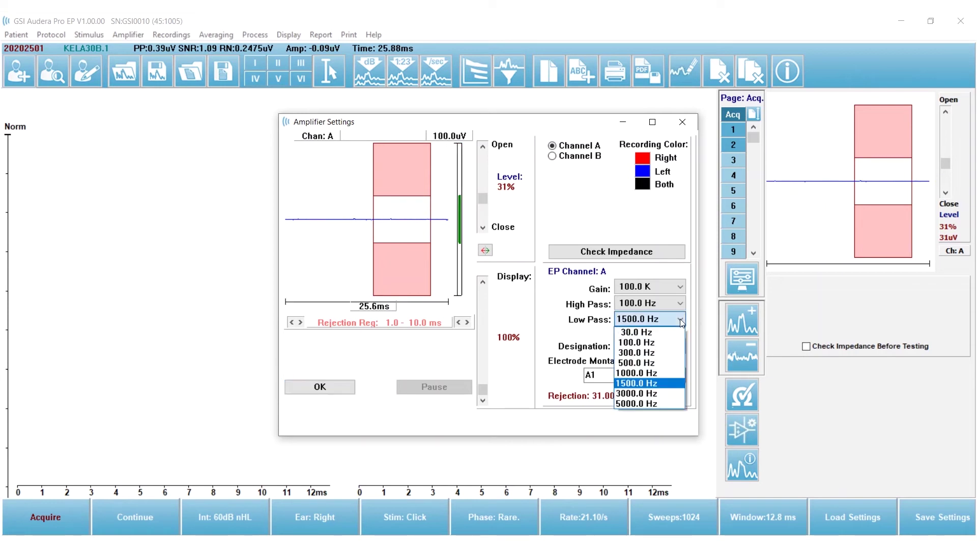
{"action": "left_click", "coordinate": [646, 394]}
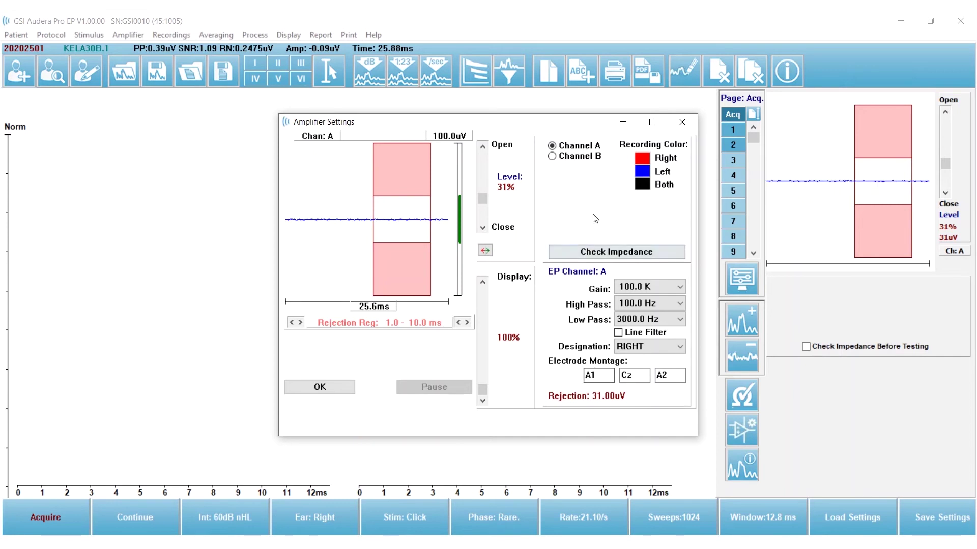
{"action": "left_click", "coordinate": [552, 157]}
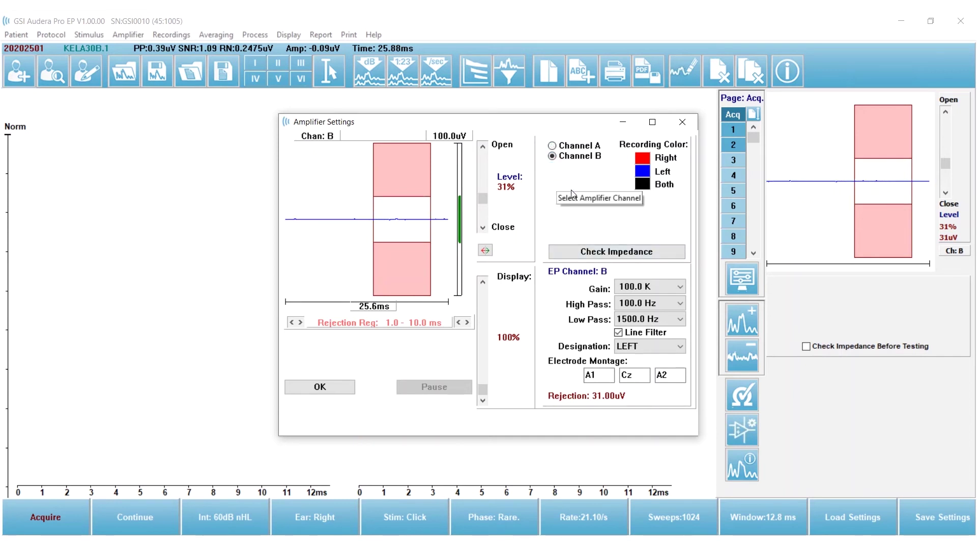
{"action": "left_click", "coordinate": [681, 319]}
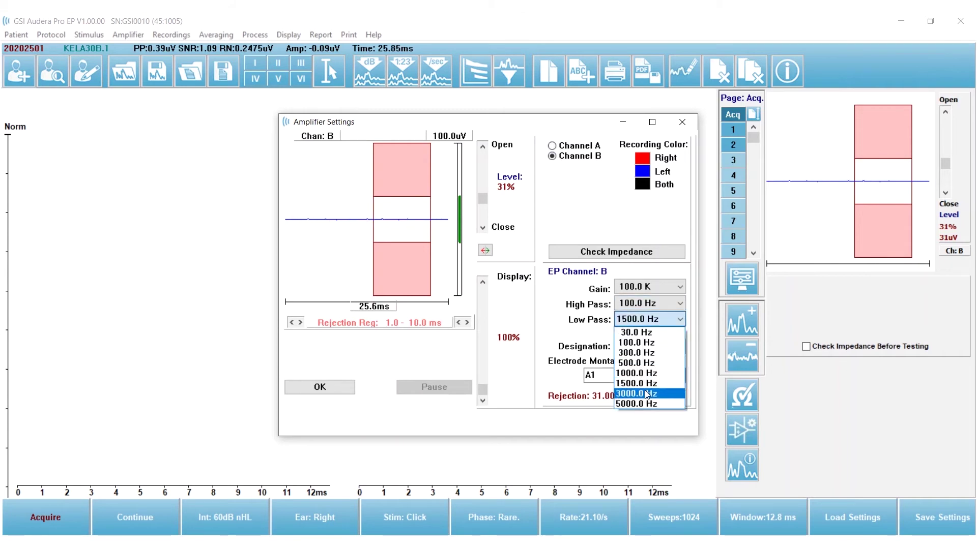
{"action": "left_click", "coordinate": [642, 394]}
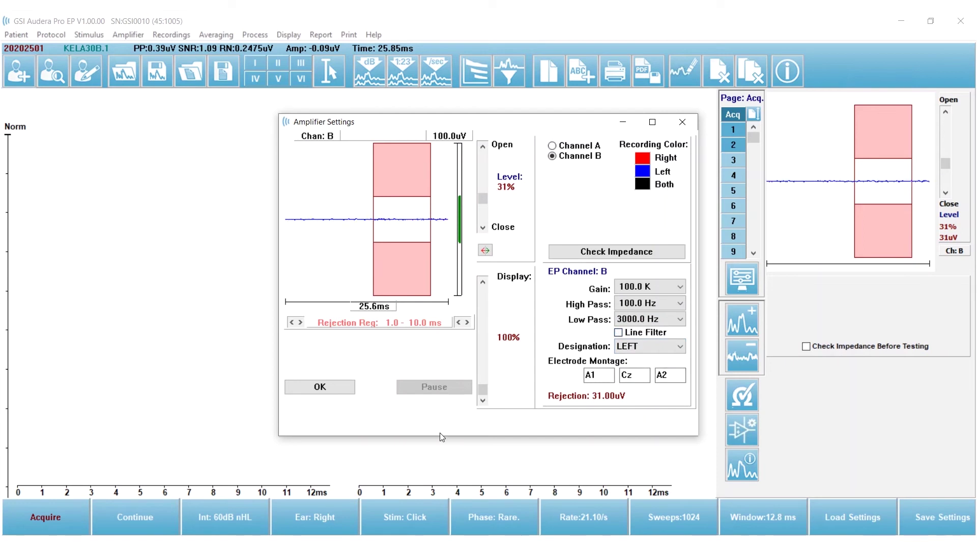
{"action": "left_click", "coordinate": [320, 388]}
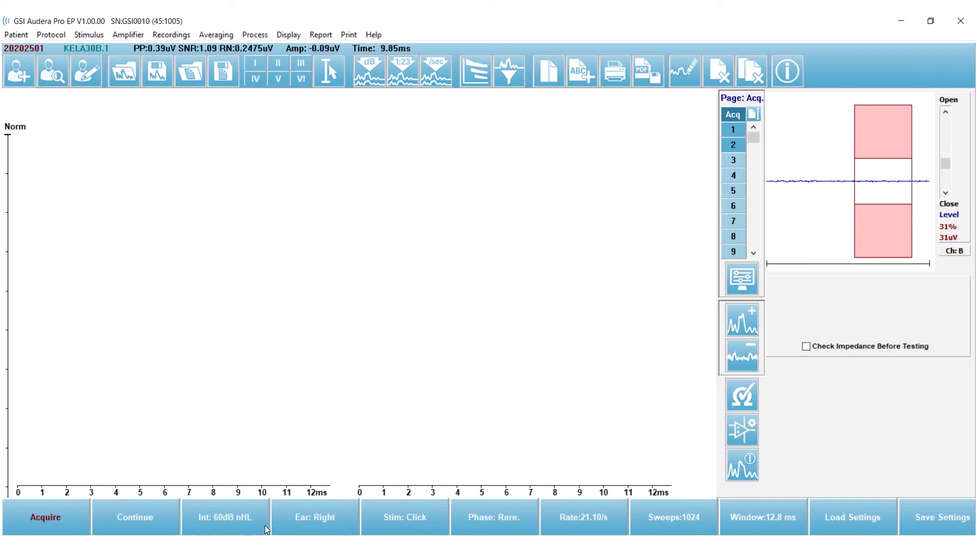
Step: Set stimulus intensity to 80 dB nHL with the test ear left on Right
{"action": "left_click", "coordinate": [229, 527]}
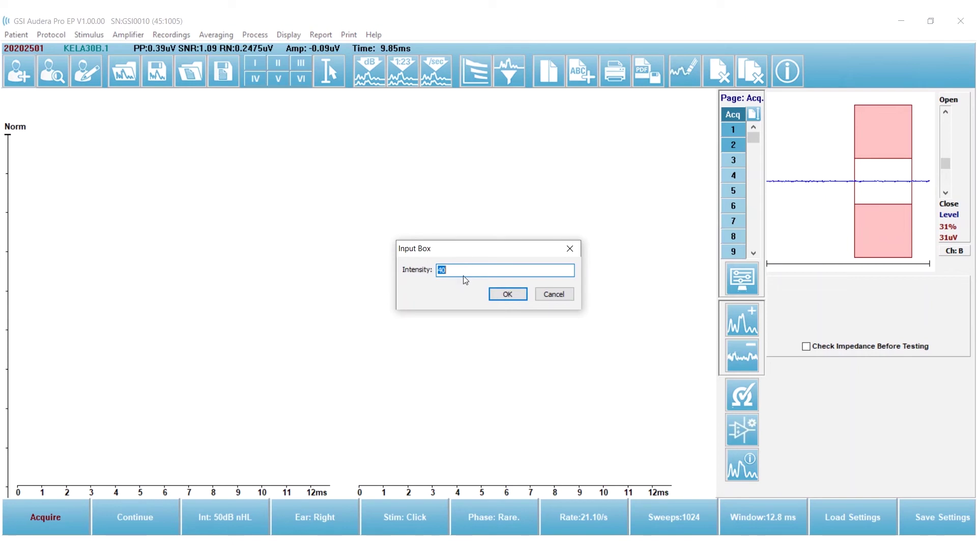
{"action": "type", "text": "80"}
{"action": "left_click", "coordinate": [506, 295]}
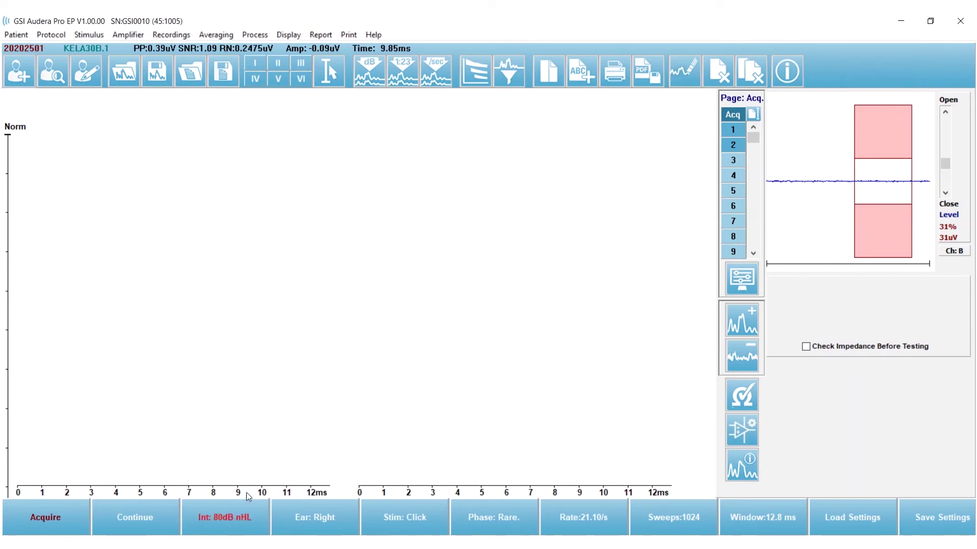
{"action": "left_click", "coordinate": [228, 511]}
{"action": "right_click", "coordinate": [227, 511]}
{"action": "left_click", "coordinate": [334, 531]}
{"action": "left_click", "coordinate": [333, 531]}
Step: Set the stimulation rate to 19.10/s
{"action": "left_click", "coordinate": [585, 530]}
{"action": "type", "text": "1"}
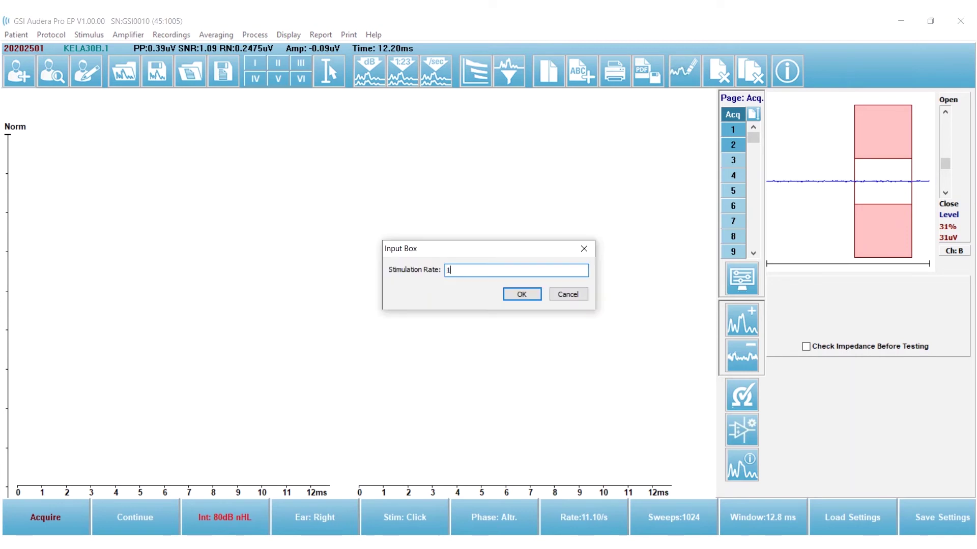
{"action": "type", "text": "9.1"}
{"action": "left_click", "coordinate": [528, 295]}
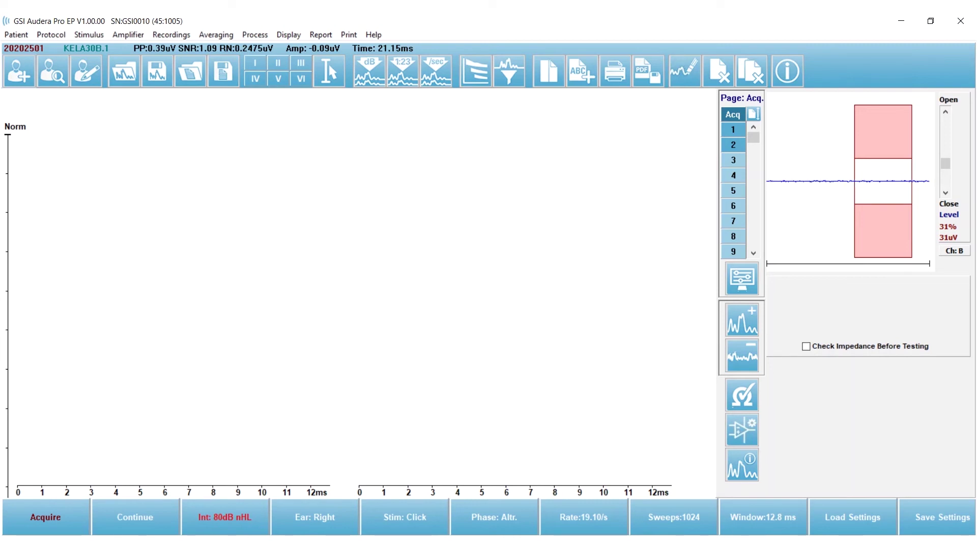
Step: Save the protocol in Settings_EP as a new settings file named with the user's name plus 'Adult Click'
{"action": "left_click", "coordinate": [932, 524]}
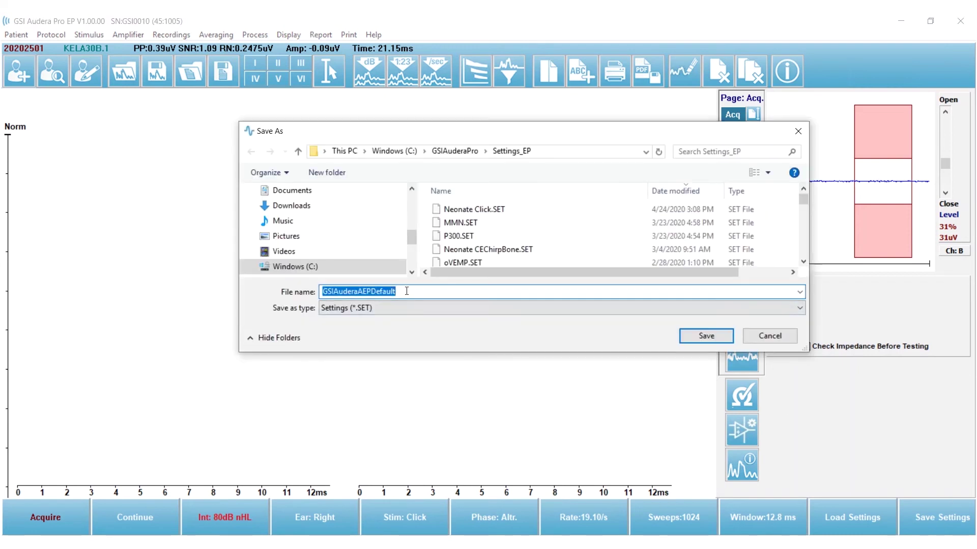
{"action": "type", "text": "Karens Au"}
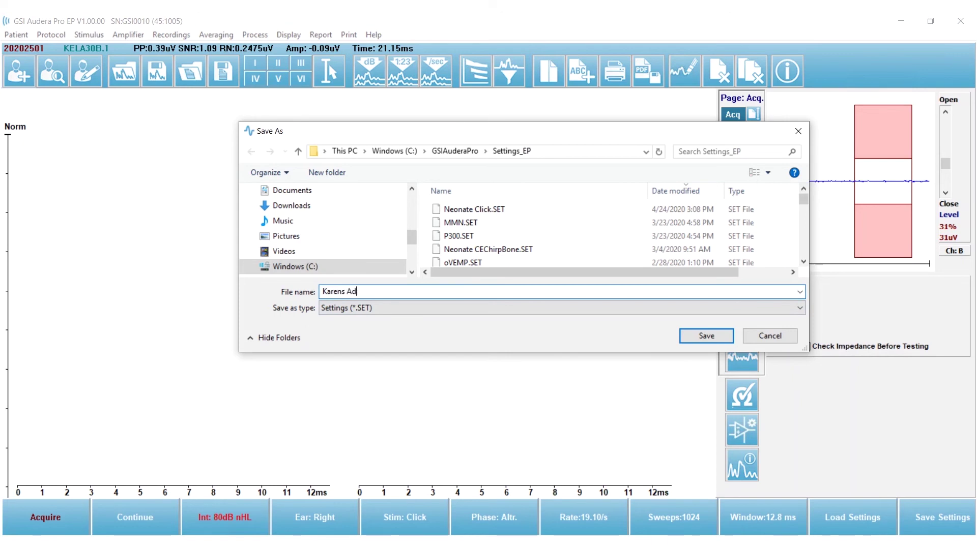
{"action": "type", "text": "ult Click"}
{"action": "left_click", "coordinate": [706, 336]}
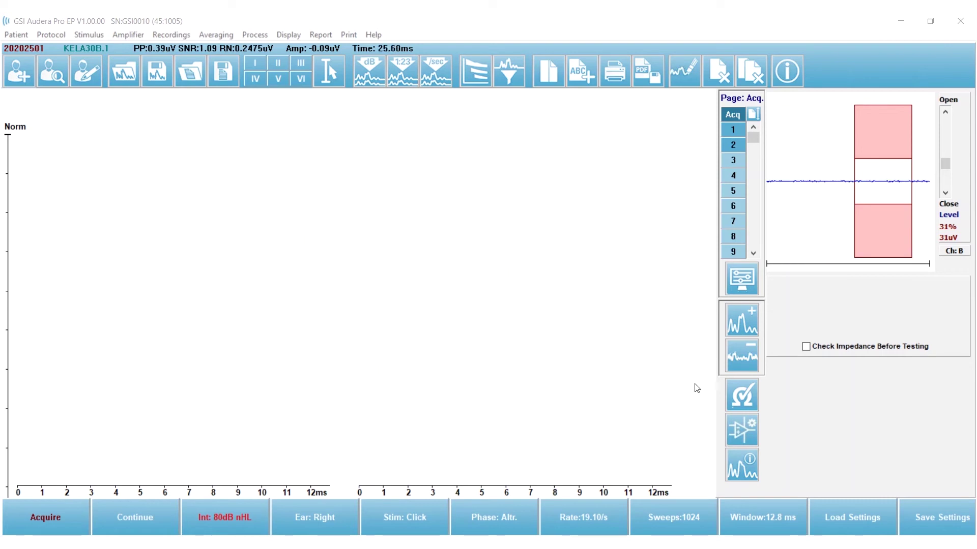
Step: Load Neonate Click.SET from Settings_EP, giving 60 dB nHL at 57.70/s
{"action": "left_click", "coordinate": [838, 529]}
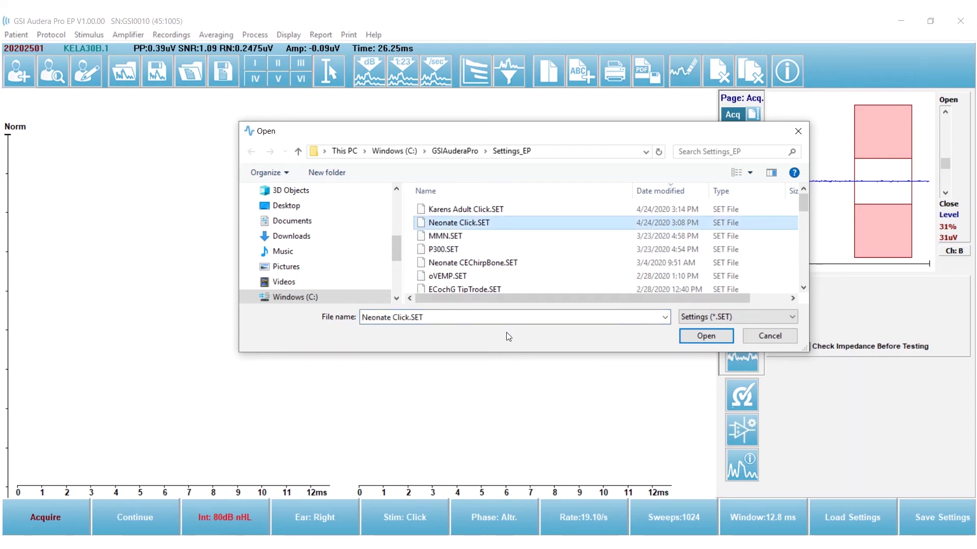
{"action": "left_click", "coordinate": [706, 336]}
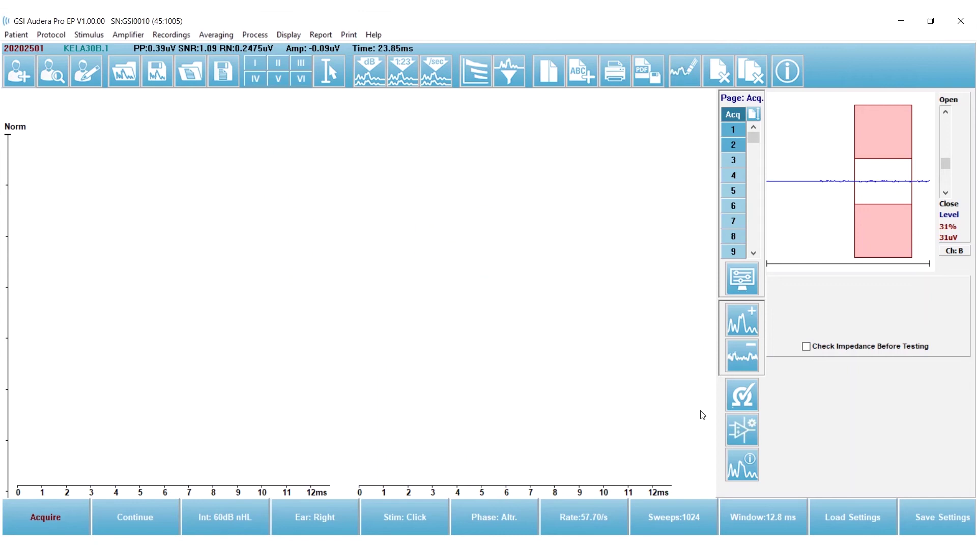
Step: Make channel A the monitored amplifier channel and confirm the amplifier settings
{"action": "left_click", "coordinate": [737, 432]}
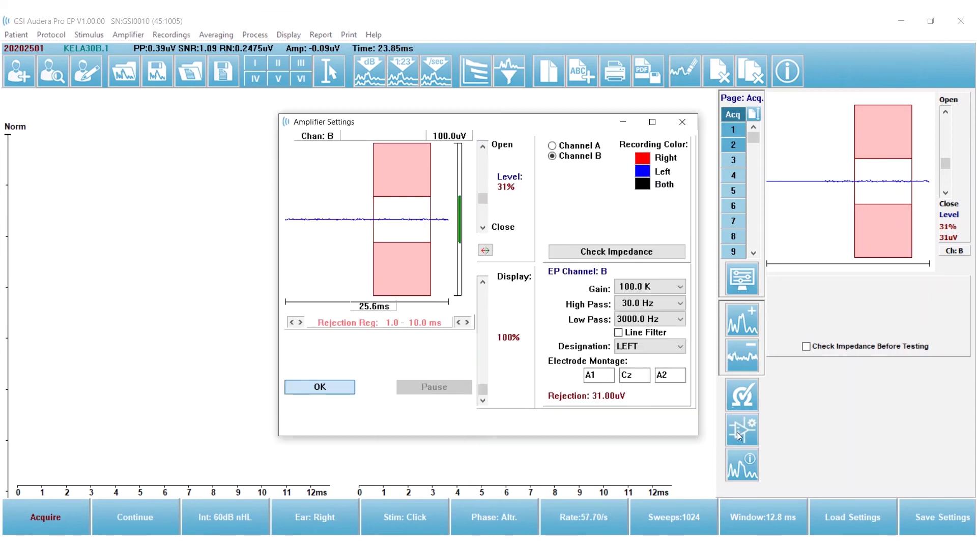
{"action": "left_click", "coordinate": [552, 146]}
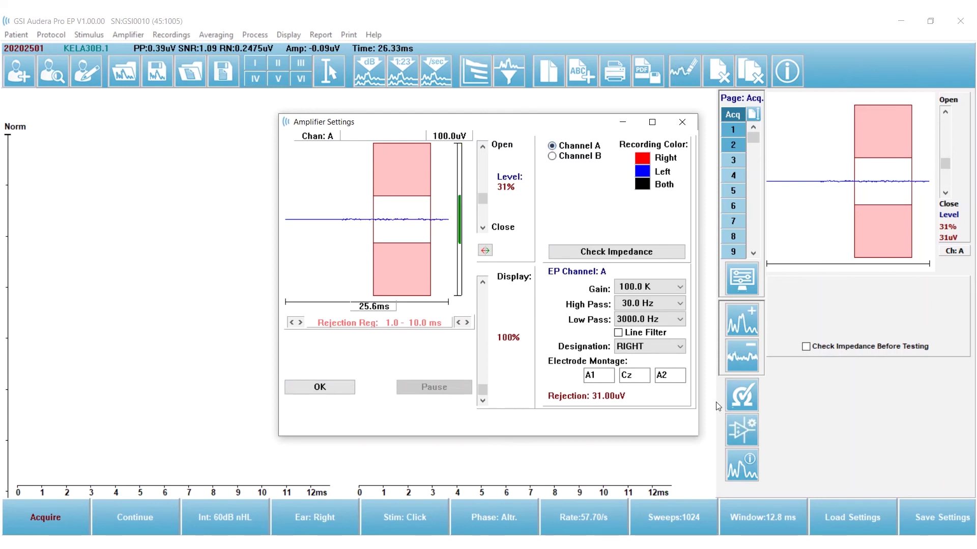
{"action": "left_click", "coordinate": [325, 387]}
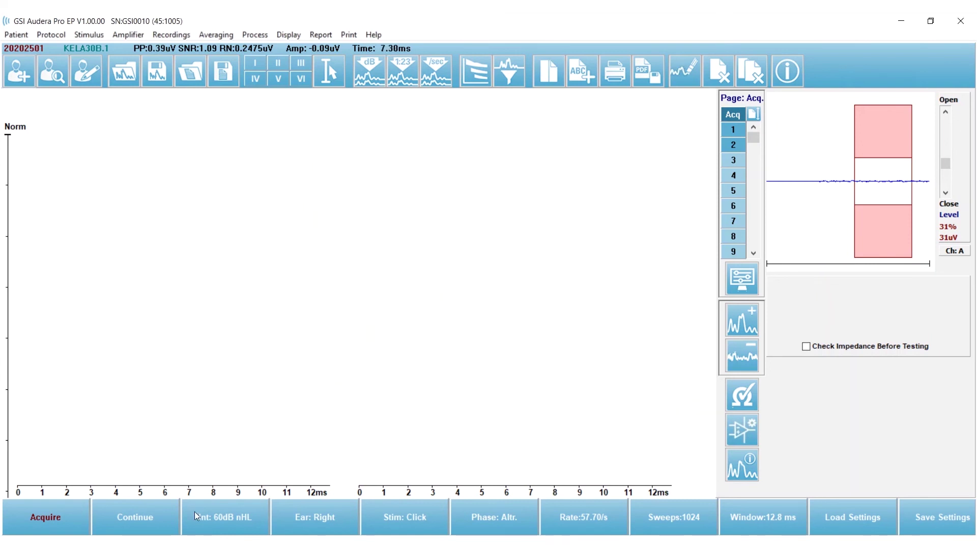
Step: Set intensity to 75 dB nHL, rate to 27.70/s and sweeps to 2048
{"action": "left_click", "coordinate": [225, 524]}
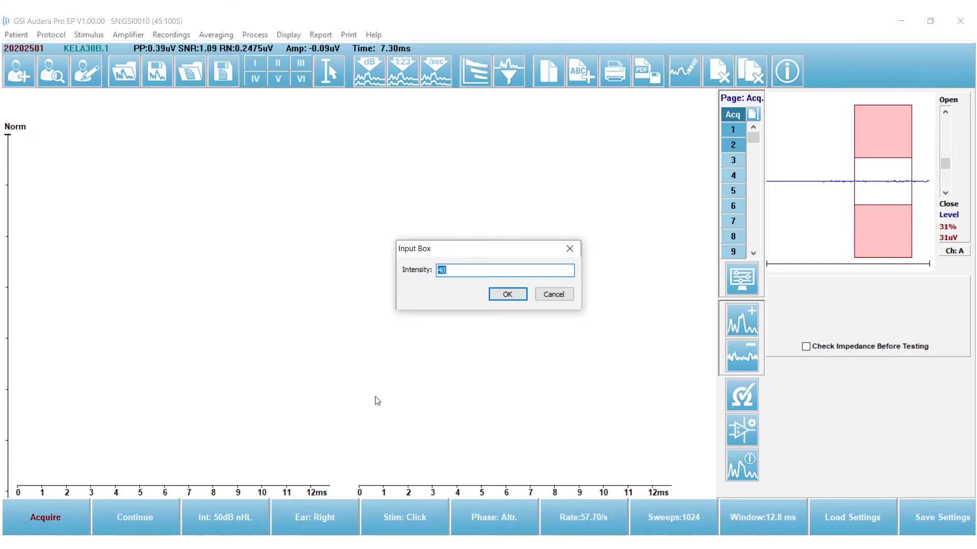
{"action": "type", "text": "75"}
{"action": "key", "text": "Return"}
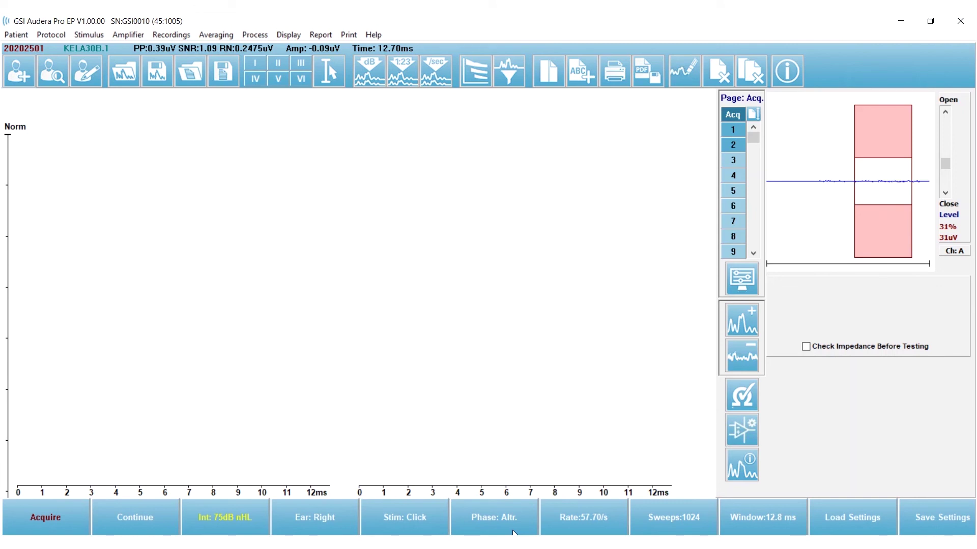
{"action": "left_click", "coordinate": [589, 532]}
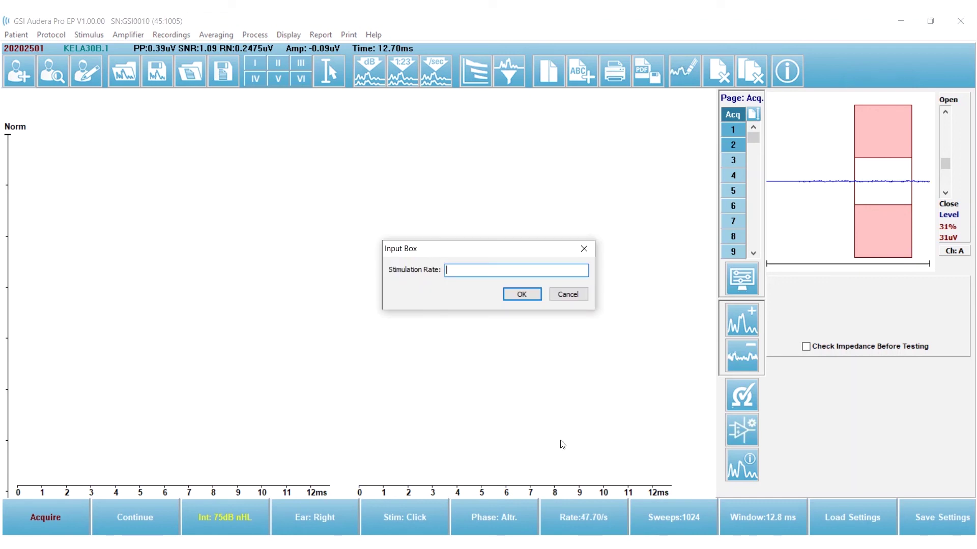
{"action": "type", "text": "27.7"}
{"action": "left_click", "coordinate": [520, 300]}
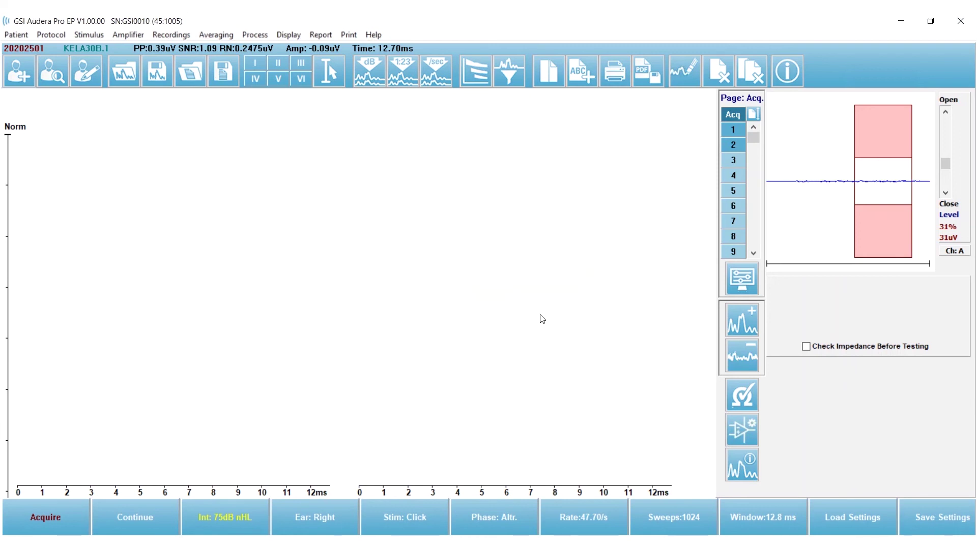
{"action": "left_click", "coordinate": [682, 532]}
Step: Save the protocol in Settings_EP as a file named with the user's name plus 'Infant Click'
{"action": "left_click", "coordinate": [926, 526]}
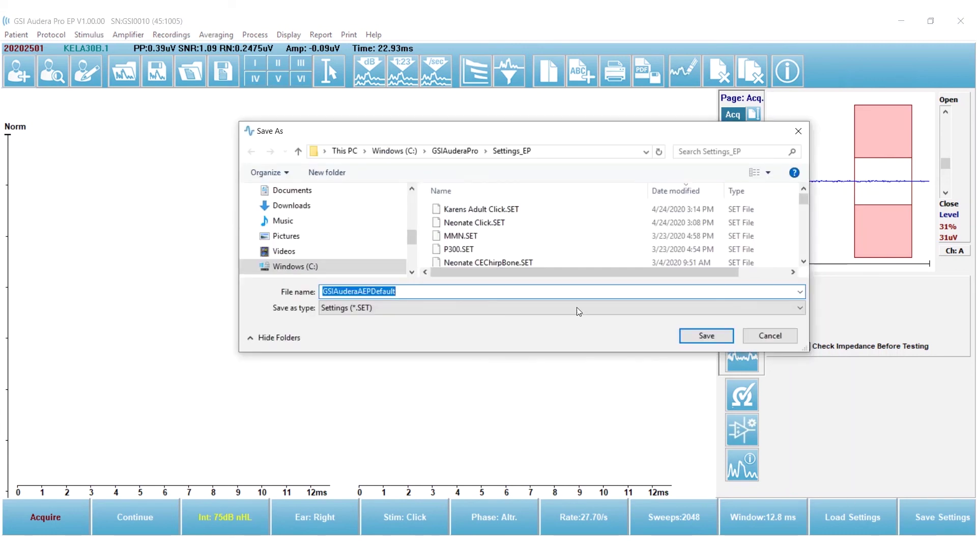
{"action": "type", "text": "Karn"}
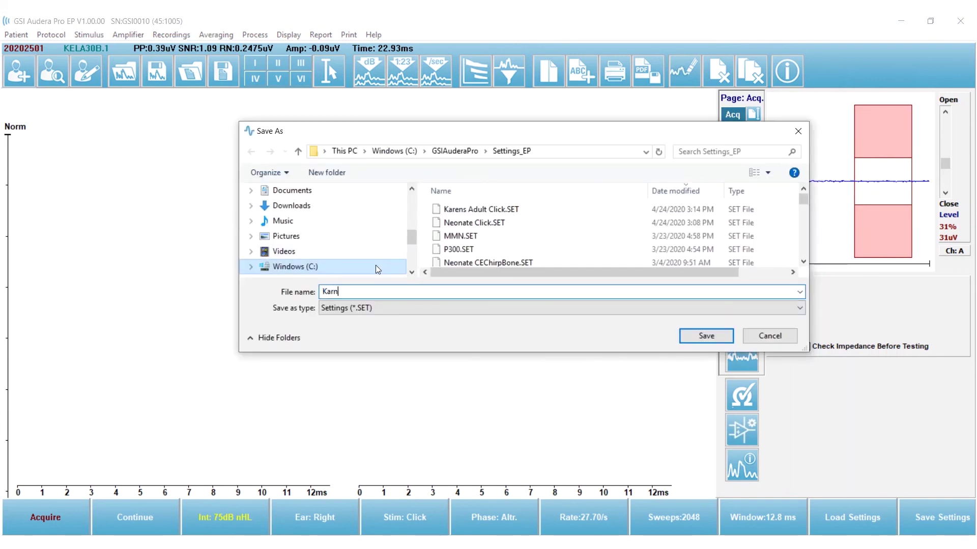
{"action": "key", "text": "BackSpace"}
{"action": "type", "text": "ens "}
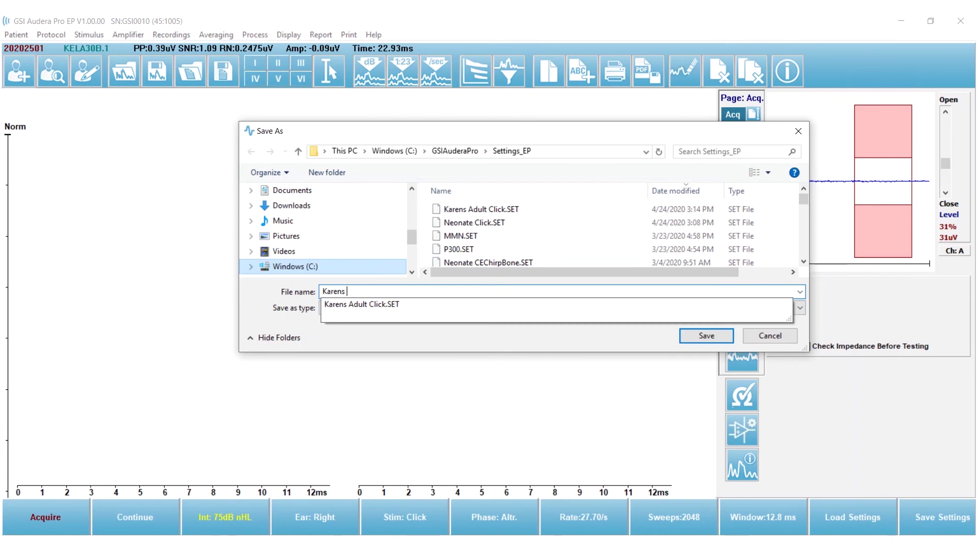
{"action": "type", "text": "Infant"}
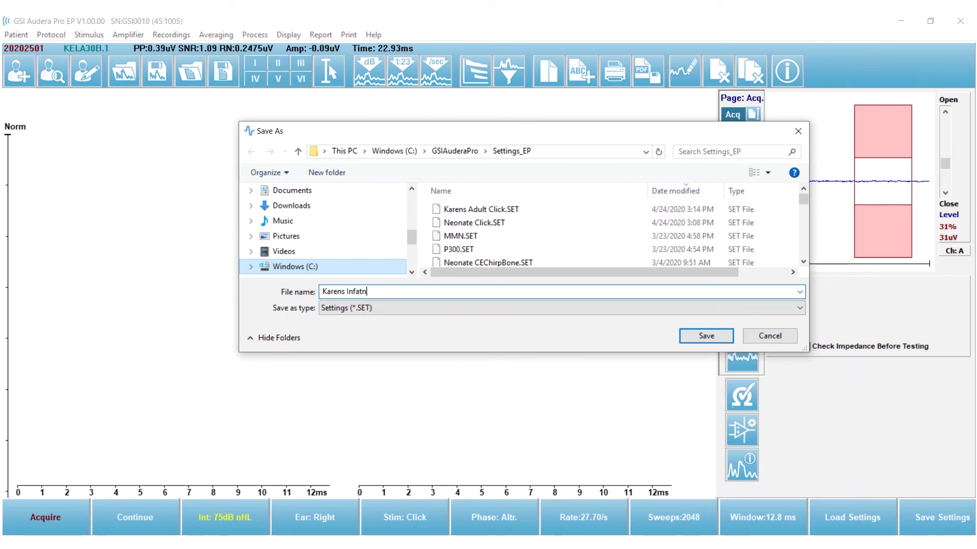
{"action": "key", "text": "BackSpace"}
{"action": "key", "text": "BackSpace"}
{"action": "type", "text": "nt Click"}
{"action": "left_click", "coordinate": [707, 339]}
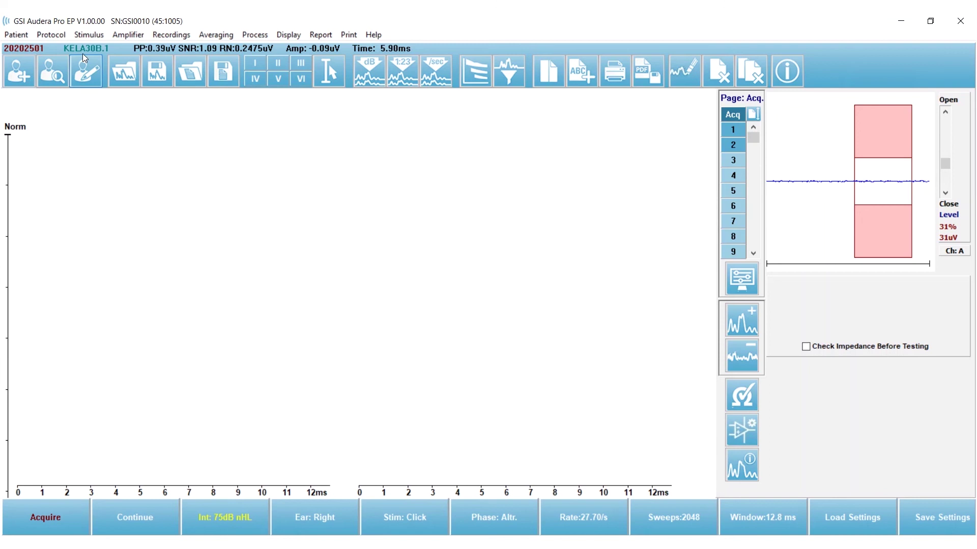
{"action": "left_click", "coordinate": [42, 34]}
{"action": "mouse_move", "coordinate": [94, 69]}
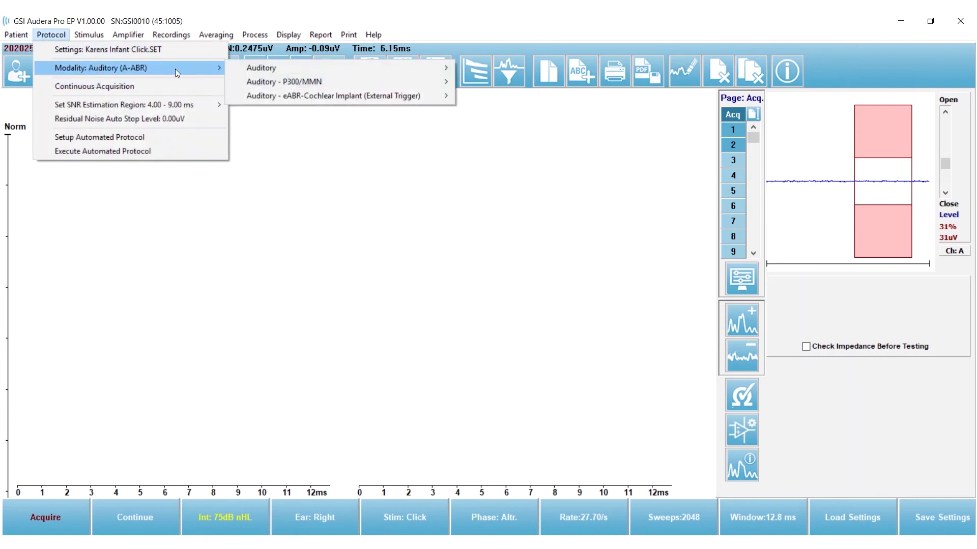
{"action": "mouse_move", "coordinate": [275, 66]}
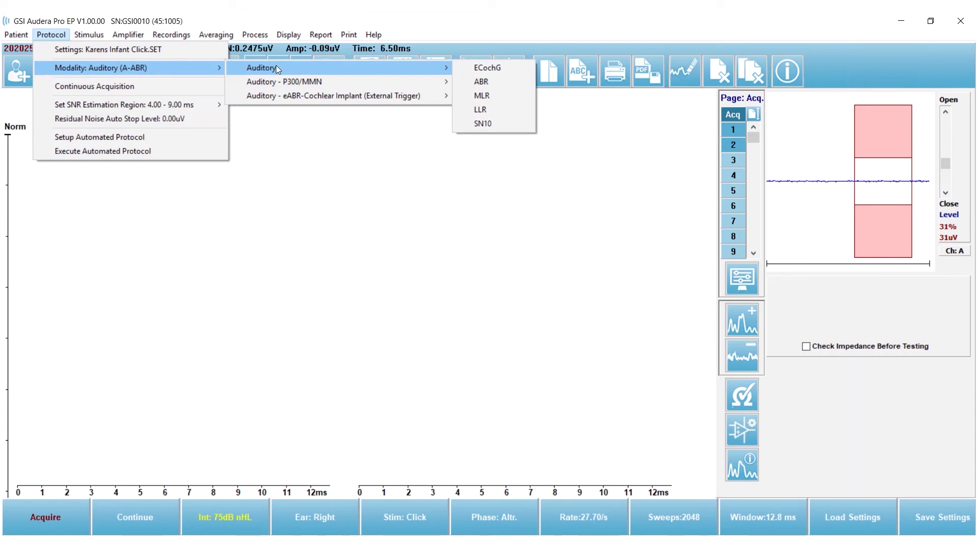
{"action": "left_click", "coordinate": [399, 372]}
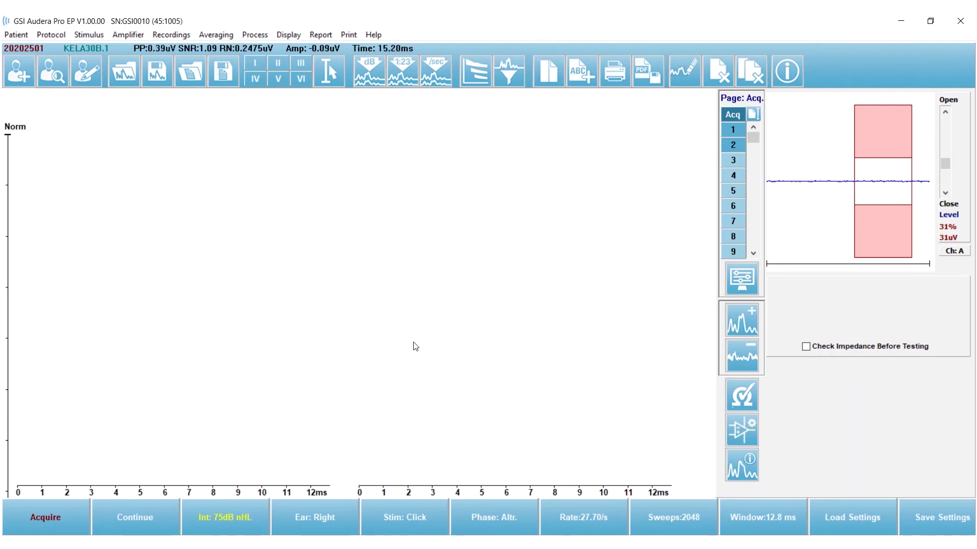